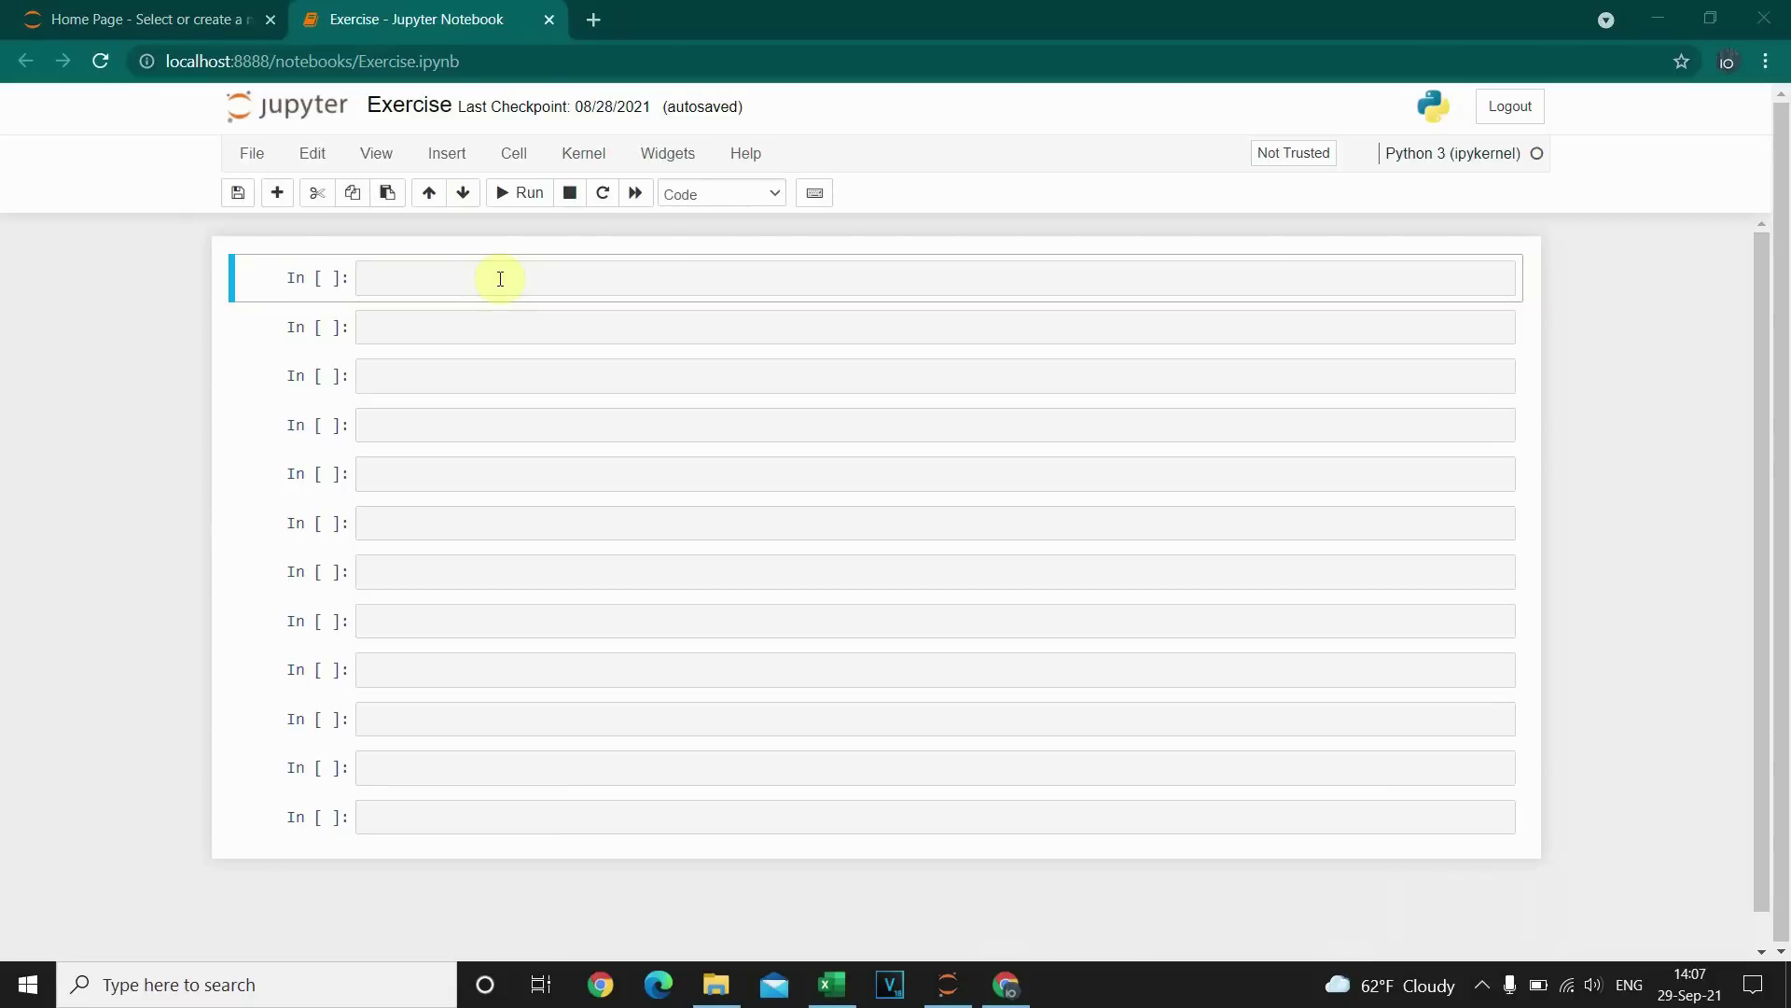
- Run 'import pandas as pd' in the first cell, leaving the second cell active
{"action": "left_click", "coordinate": [500, 279]}
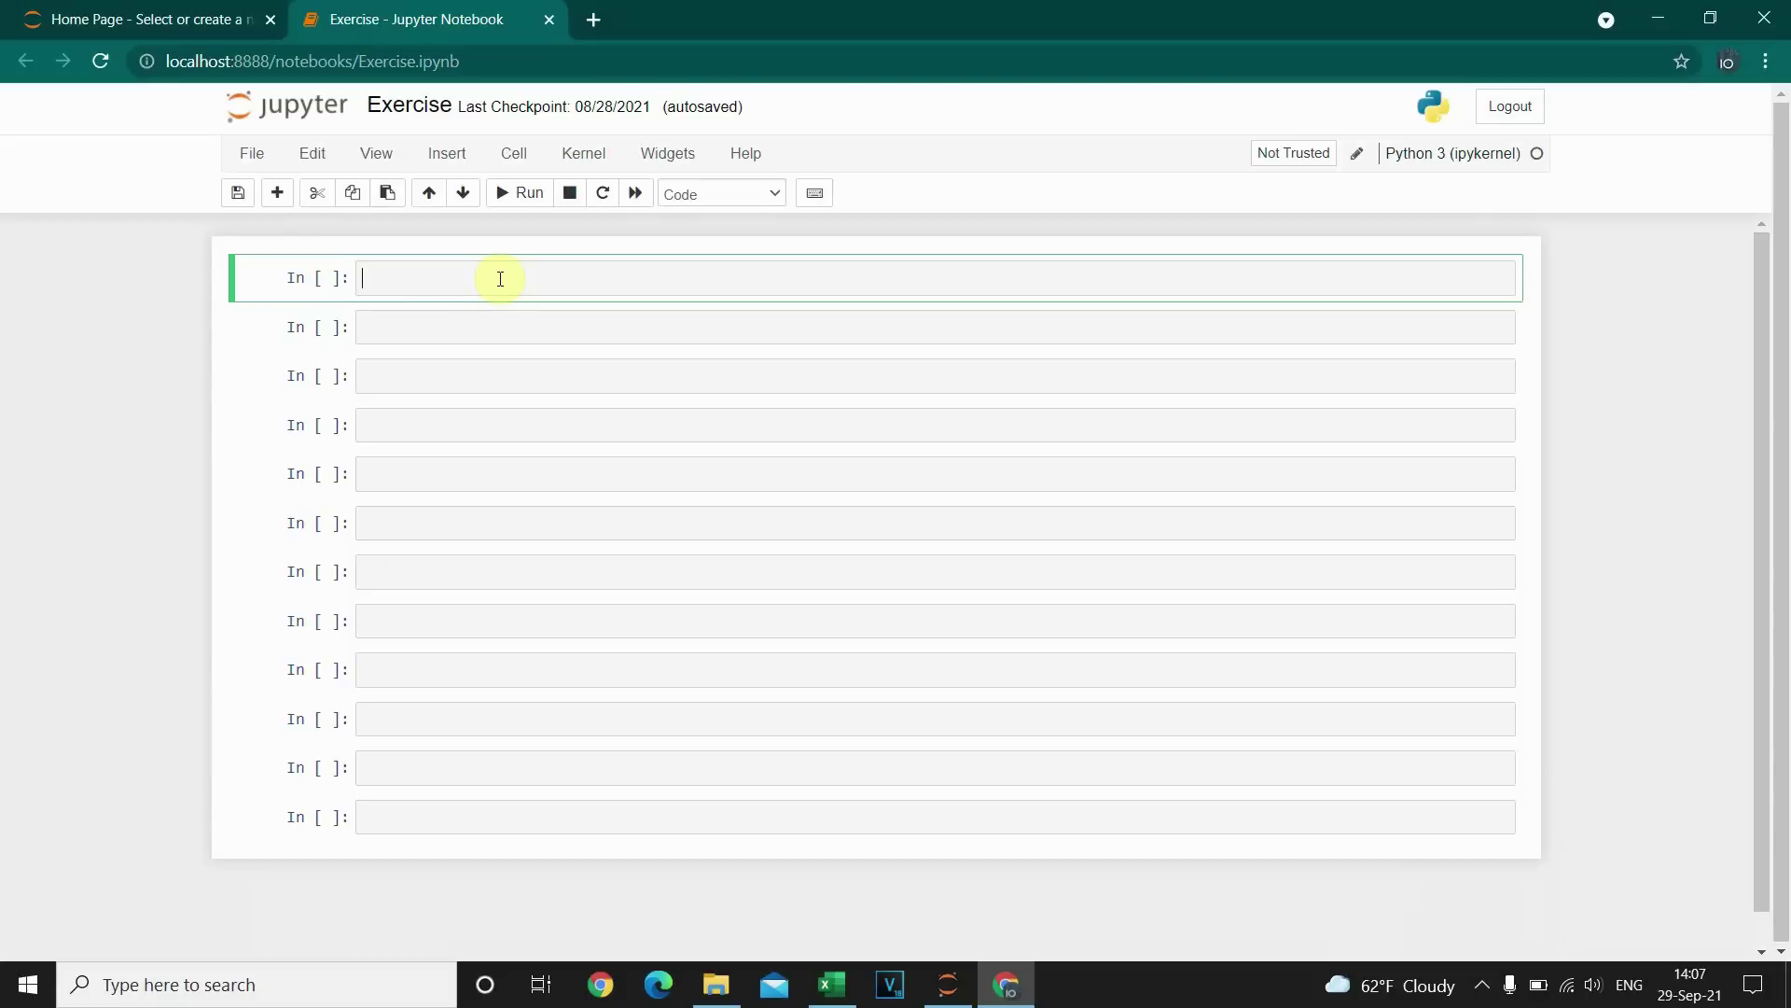
{"action": "type", "text": "import pa"}
{"action": "type", "text": "ndas as "}
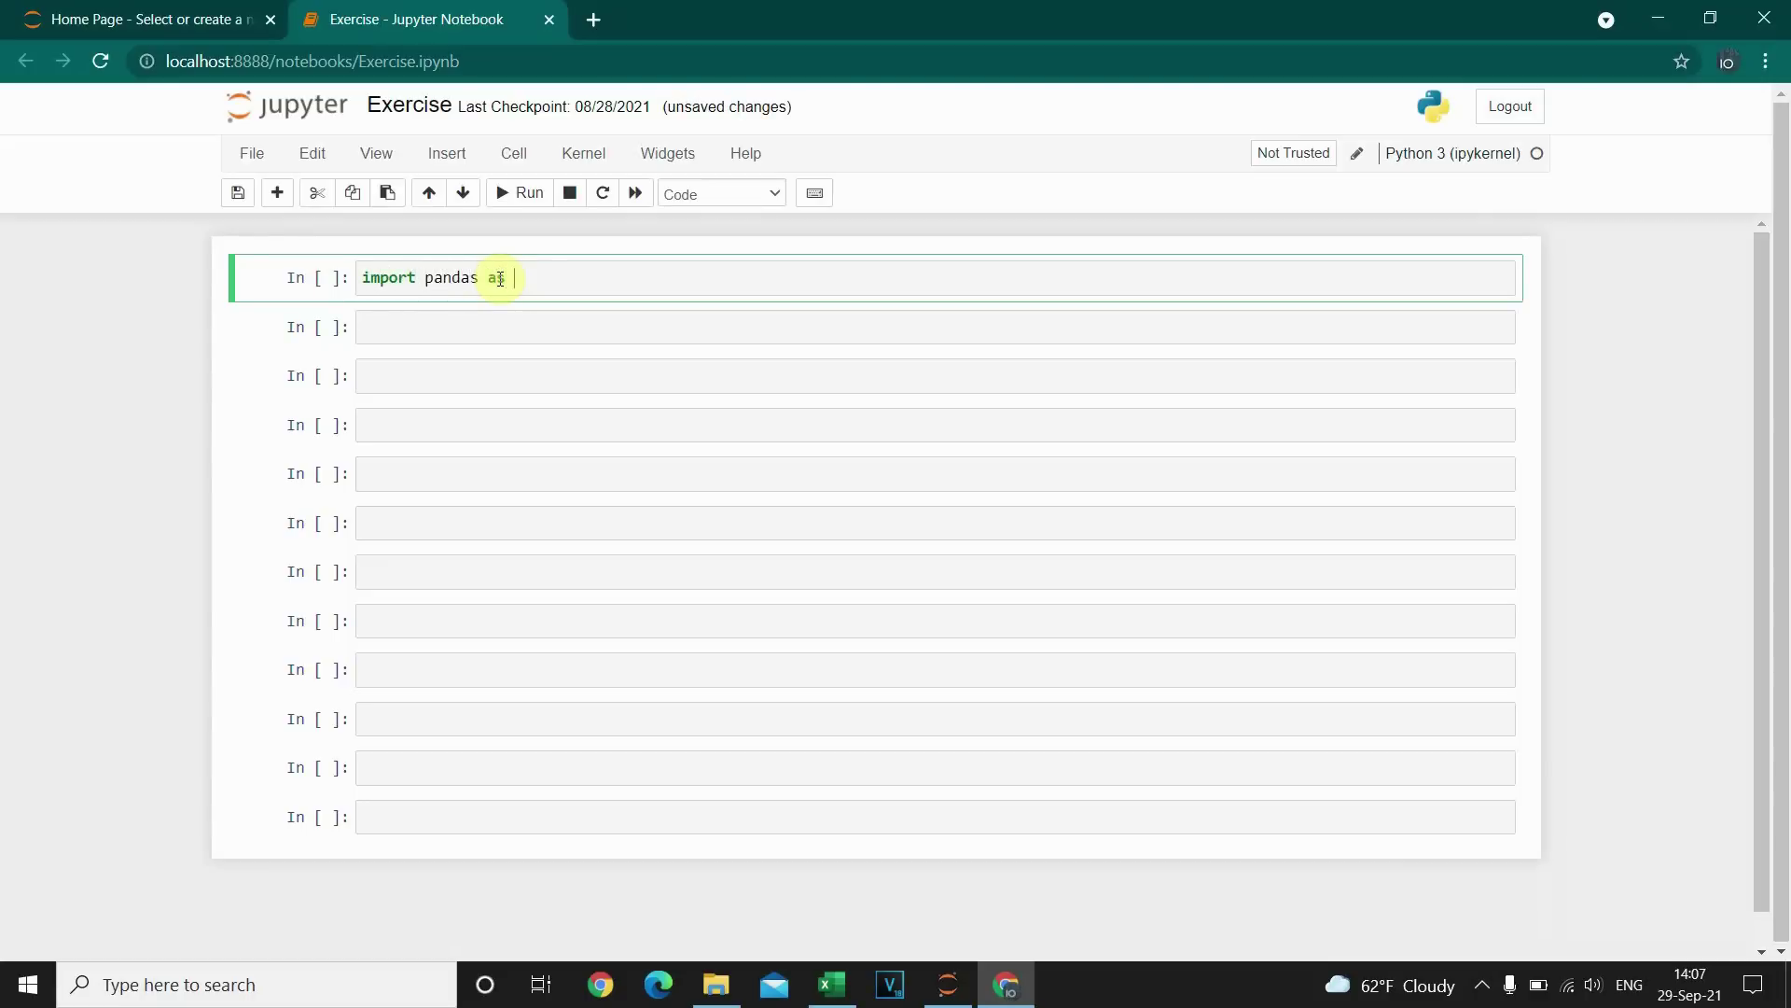
{"action": "type", "text": "pd"}
{"action": "left_click", "coordinate": [521, 191]}
{"action": "left_click", "coordinate": [463, 329]}
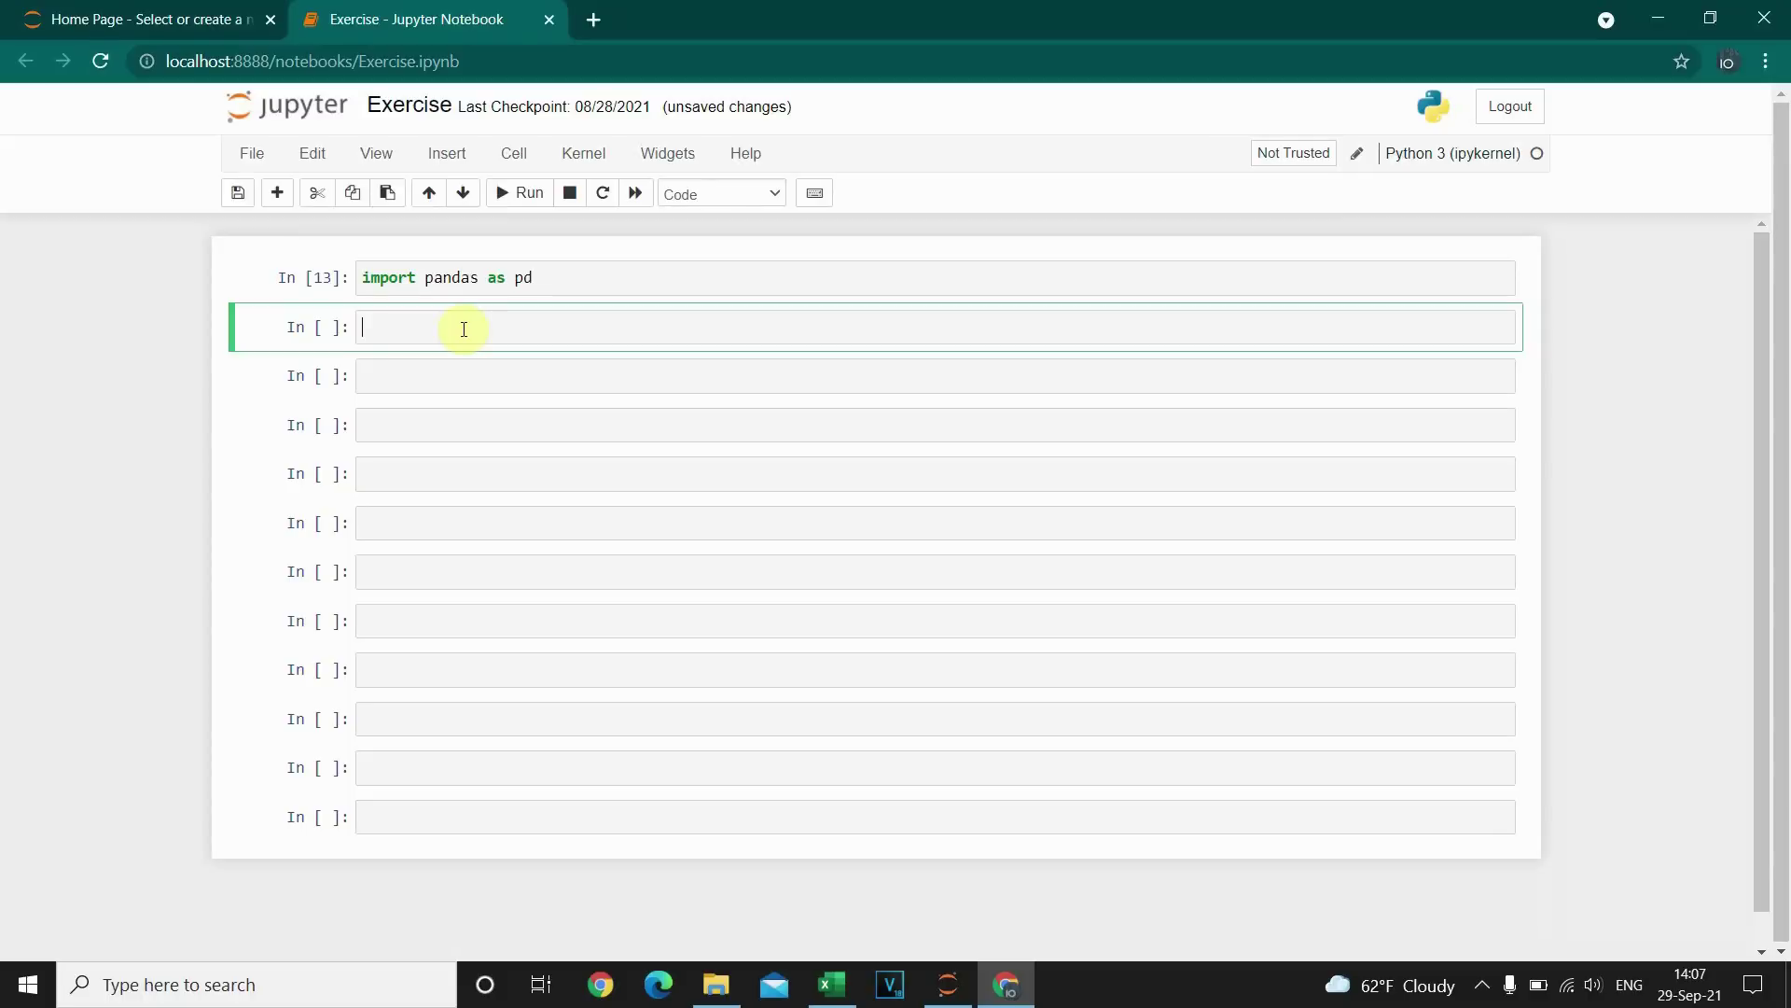
{"action": "type", "text": "pd.read"}
{"action": "type", "text": "_tabl"}
{"action": "type", "text": "(\""}
- Check the Data file's Properties on the desktop to confirm it's a Text Document (.txt)
{"action": "left_click", "coordinate": [1657, 18]}
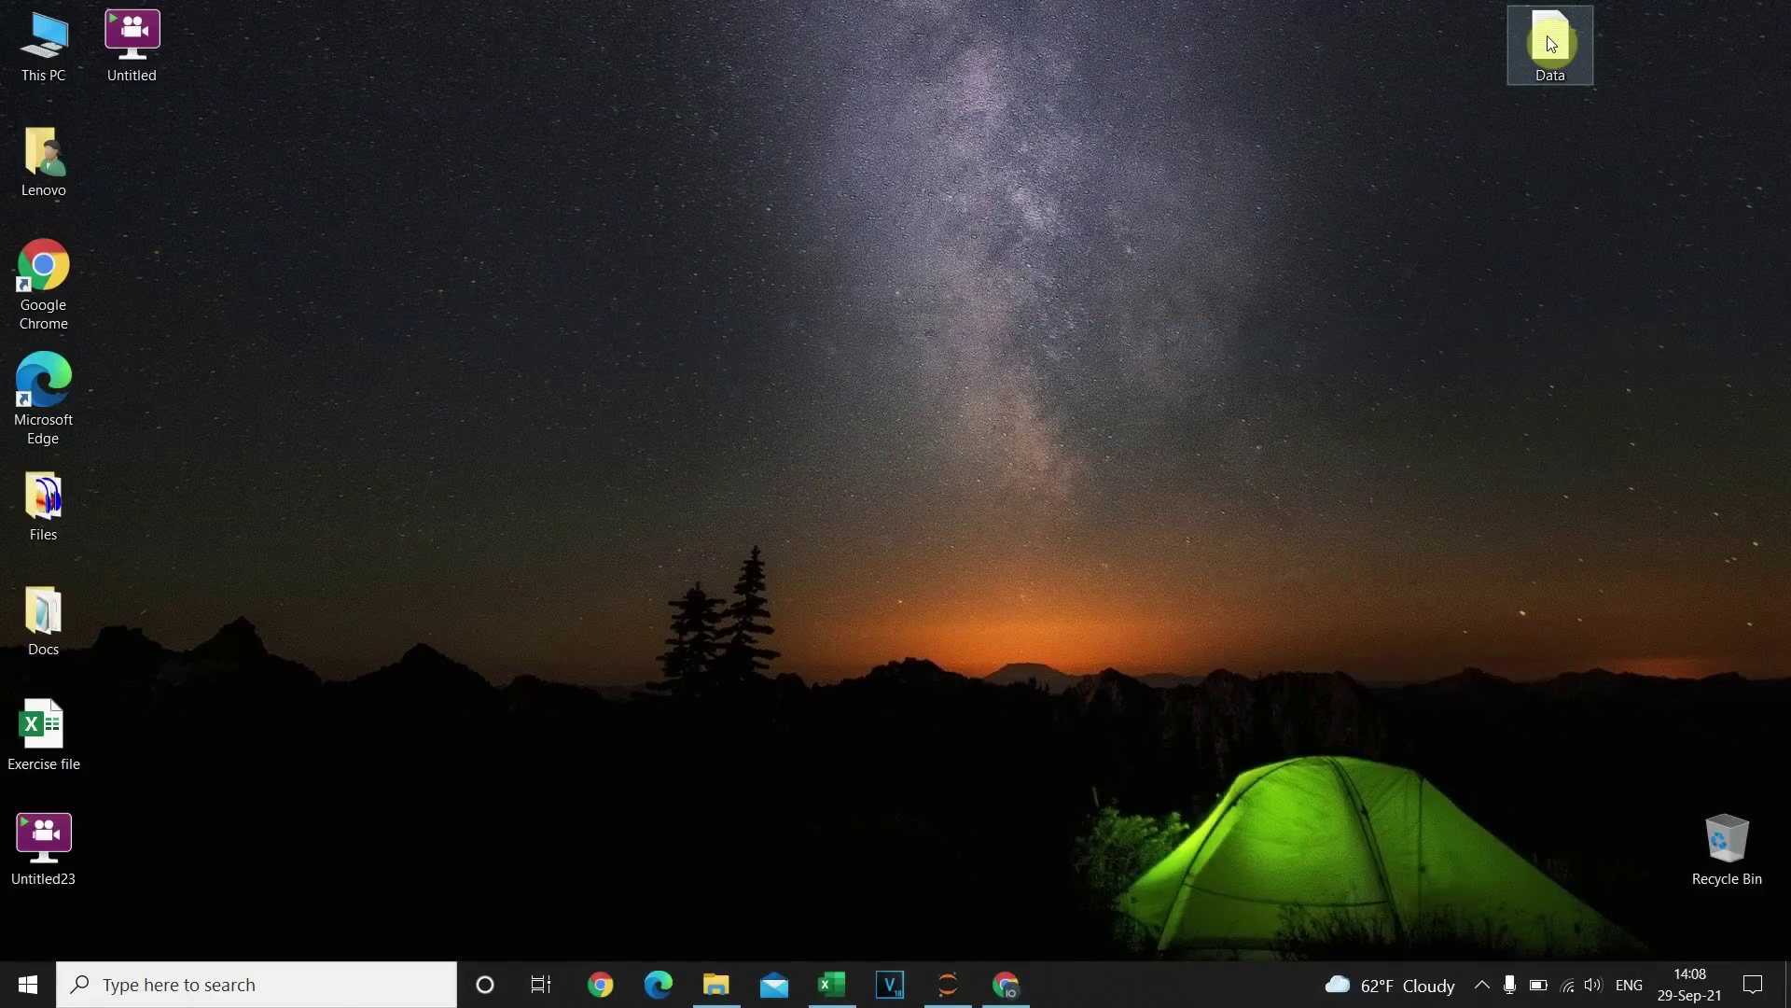
{"action": "right_click", "coordinate": [1546, 42]}
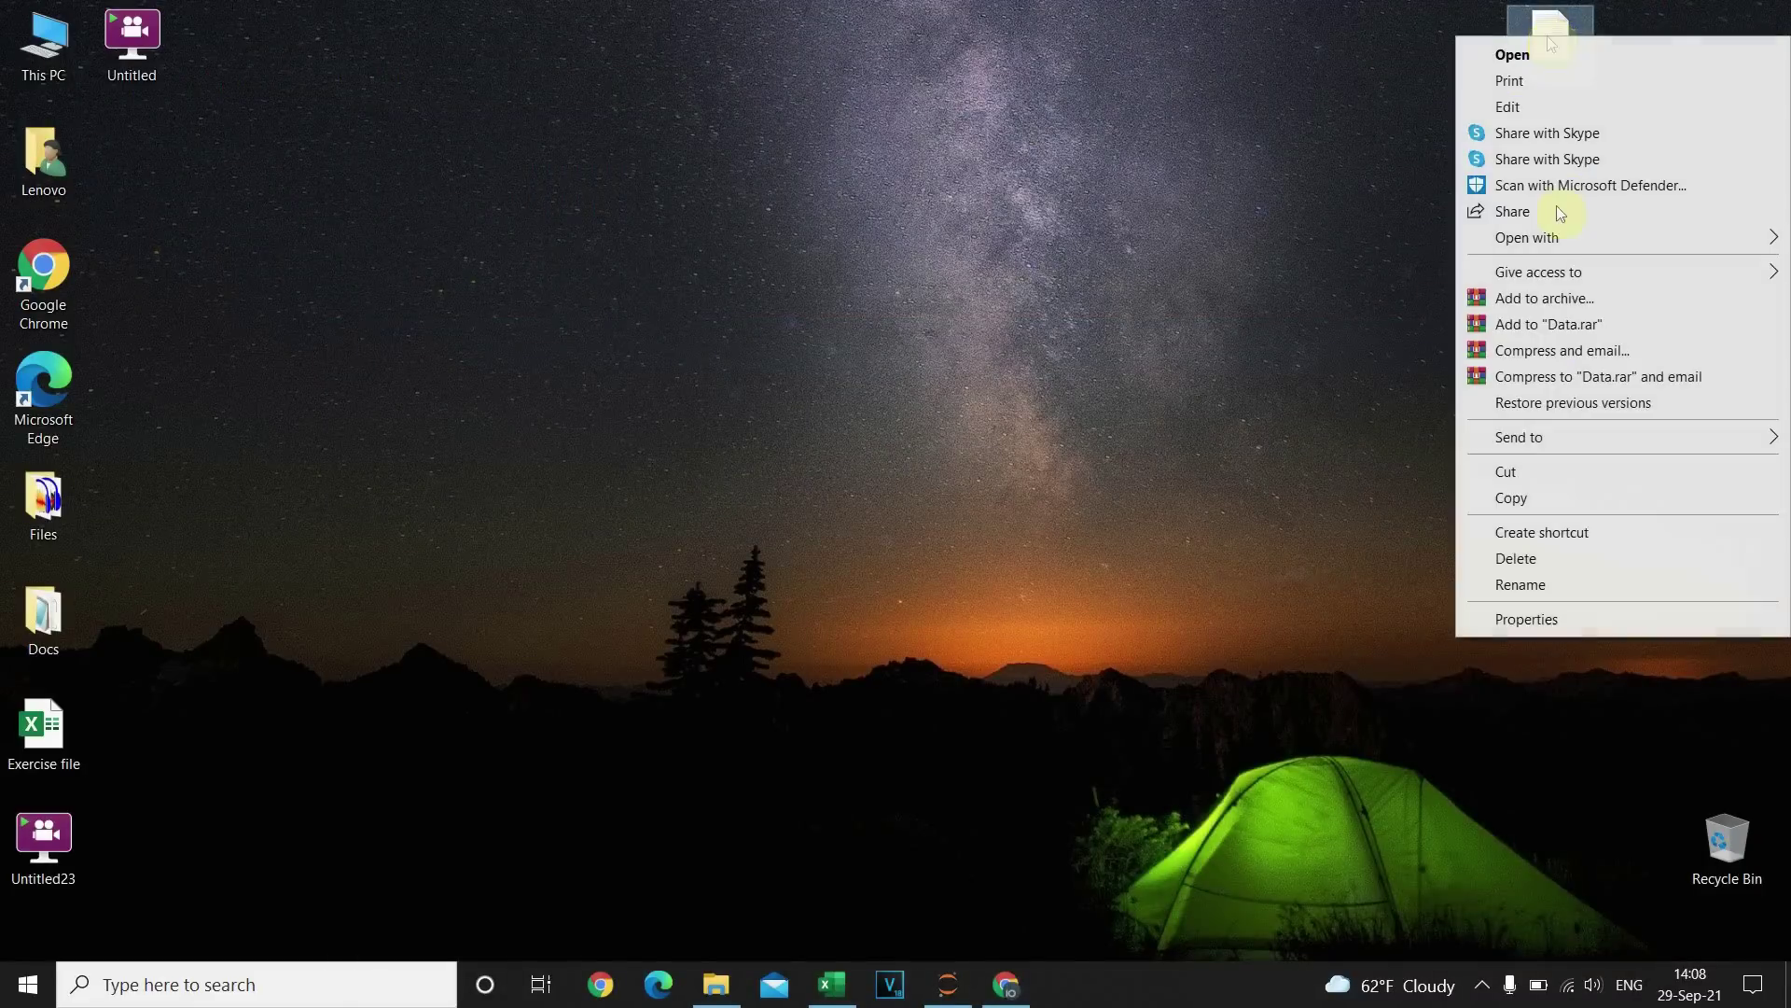
{"action": "left_click", "coordinate": [1527, 619]}
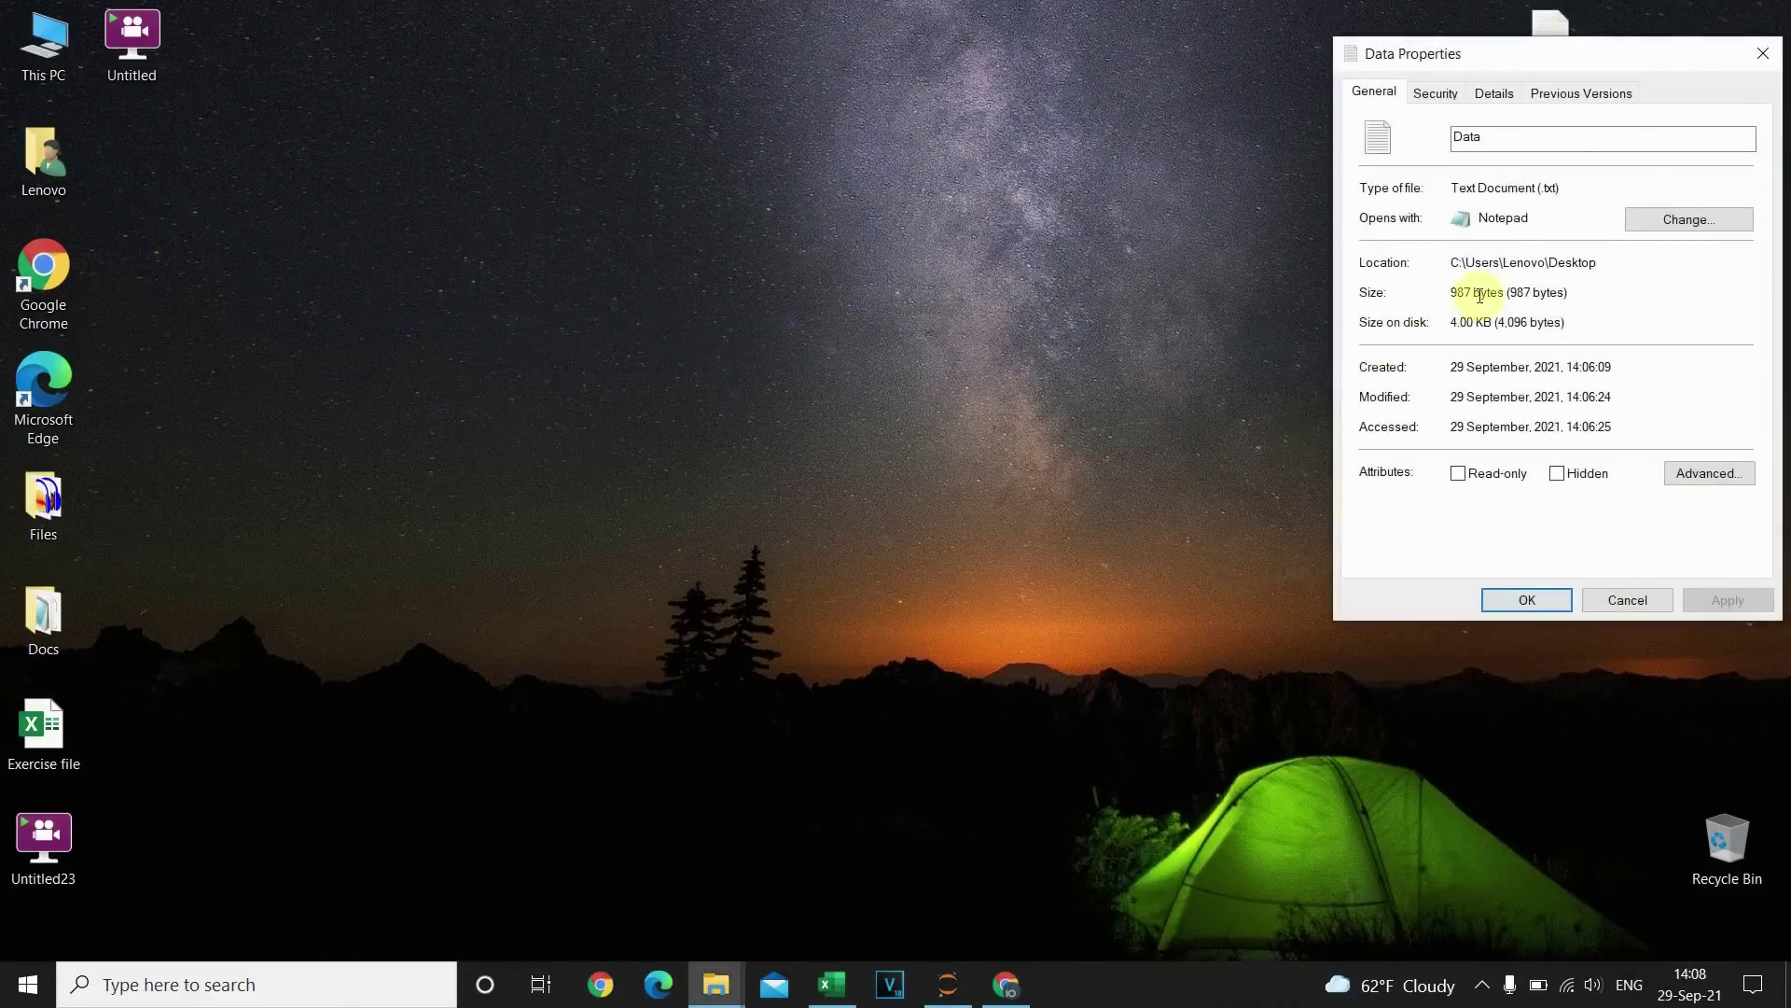
{"action": "left_click_drag", "start_coordinate": [1451, 189], "coordinate": [1560, 190]}
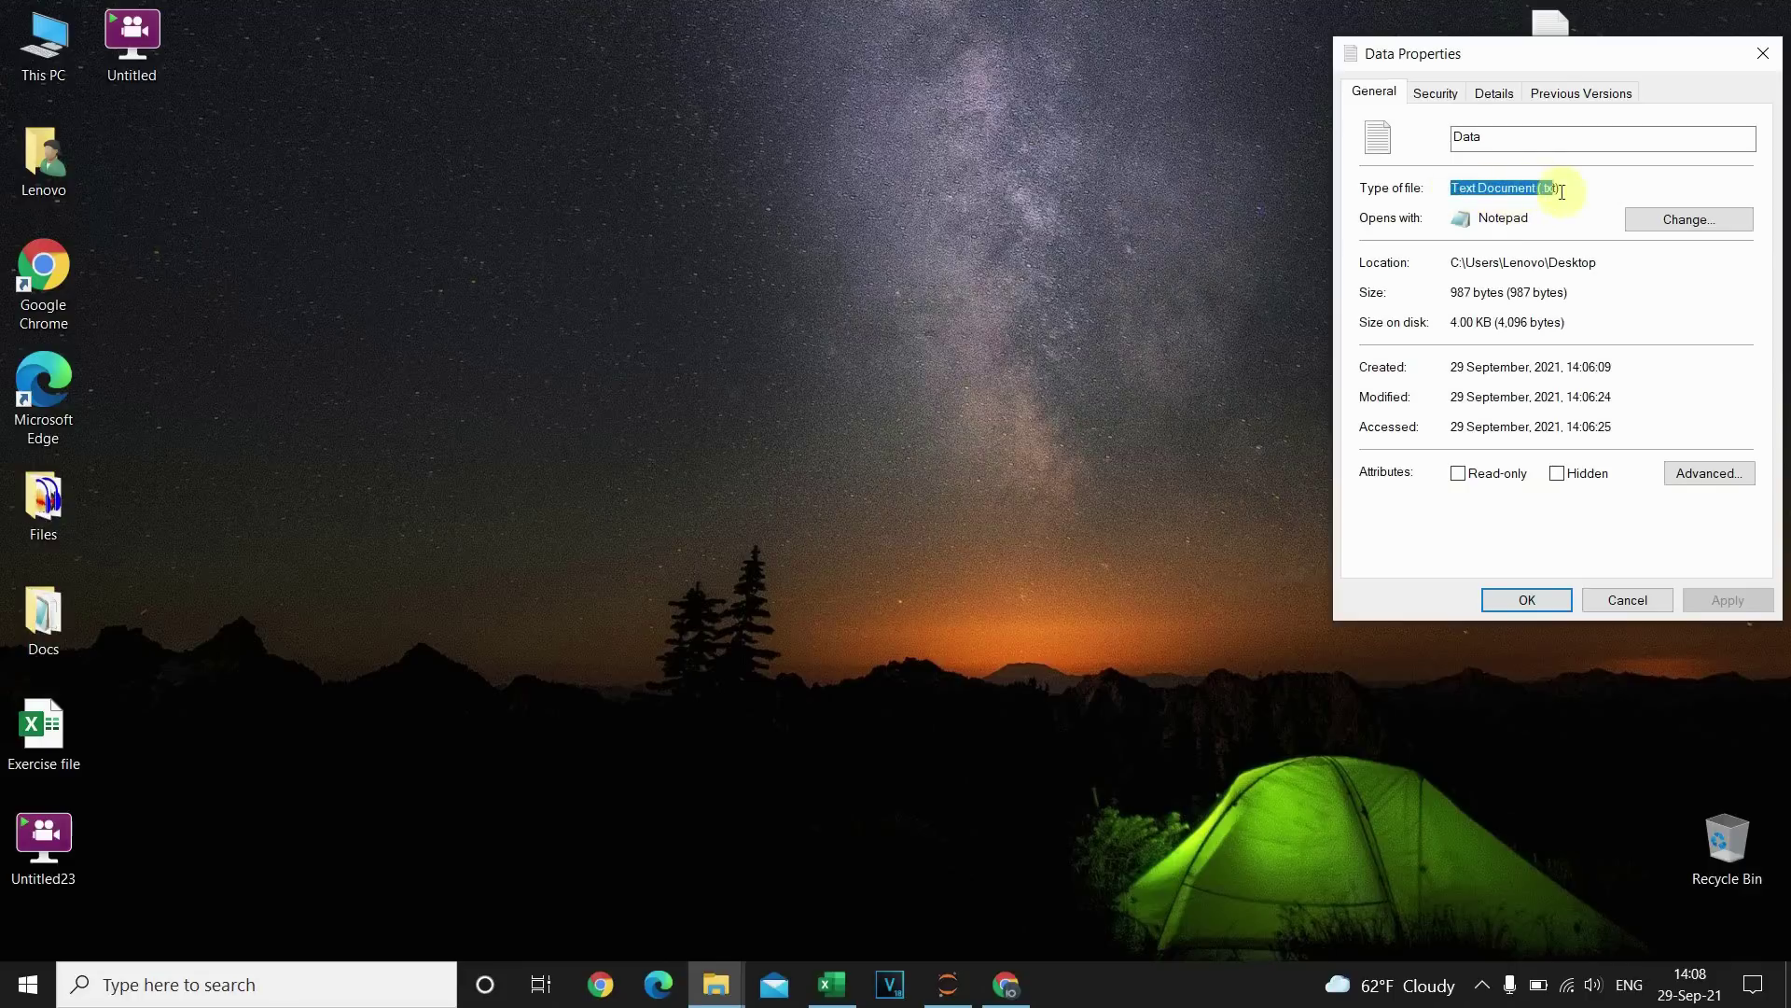
{"action": "key", "text": "Escape"}
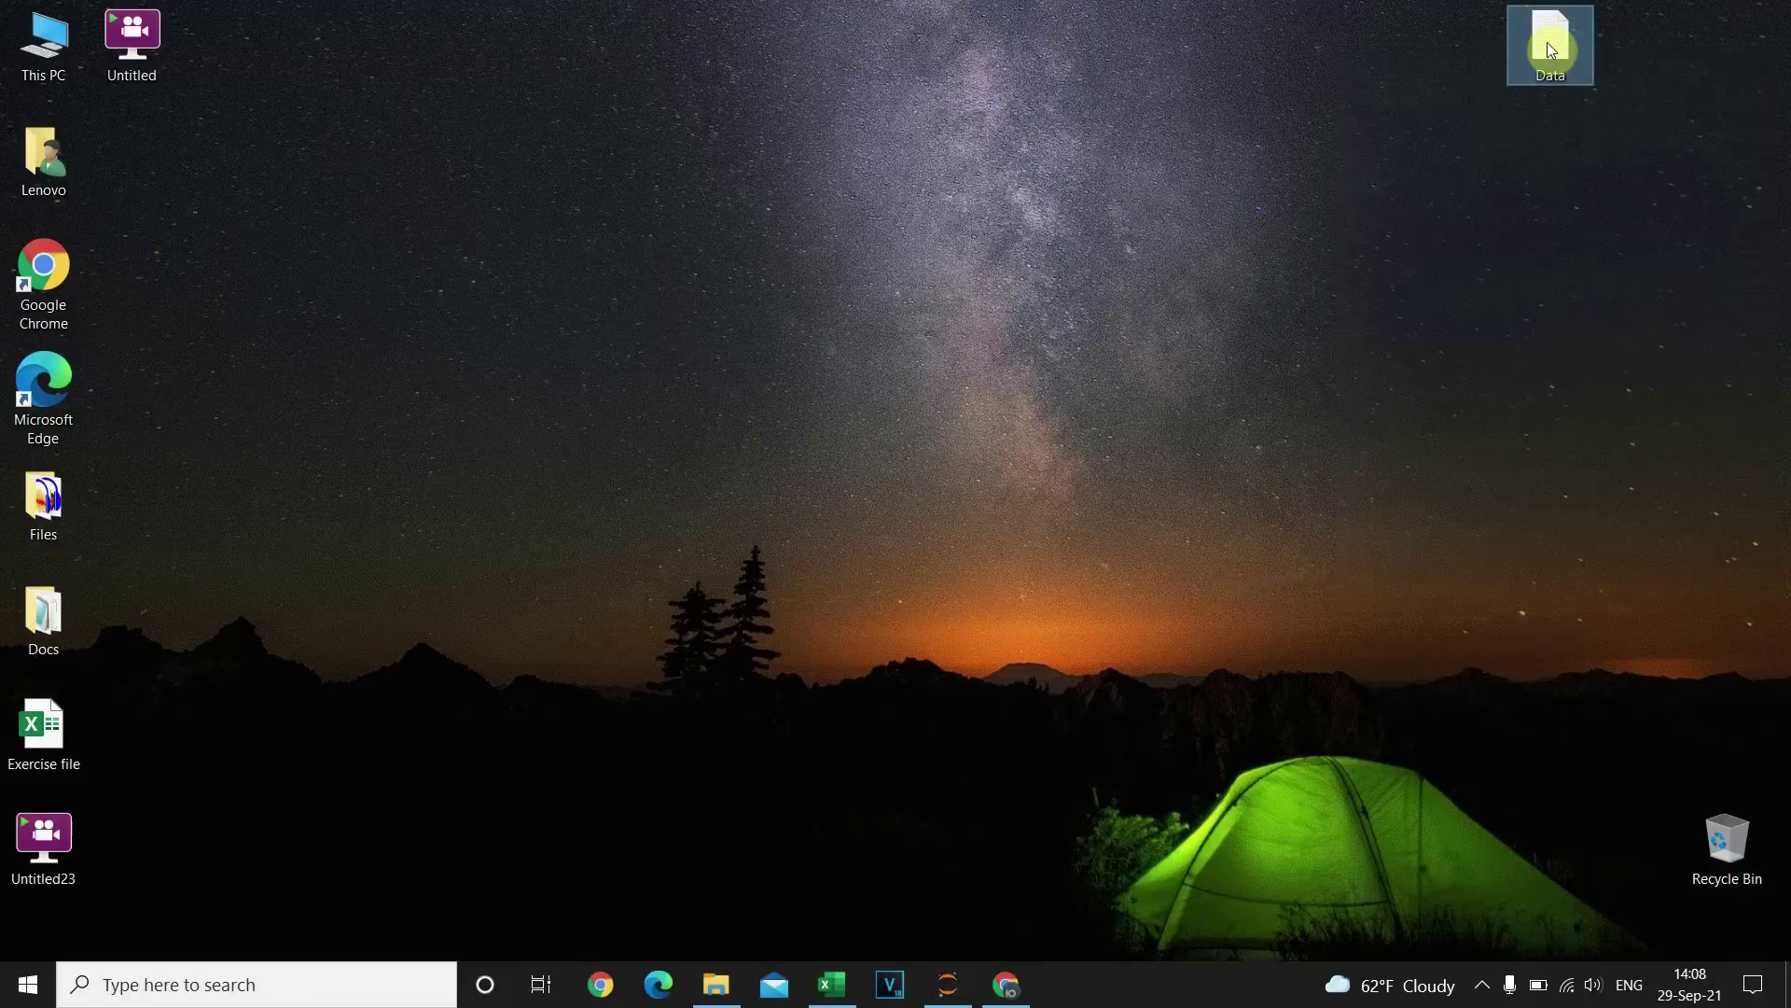
{"action": "double_click", "coordinate": [1547, 43]}
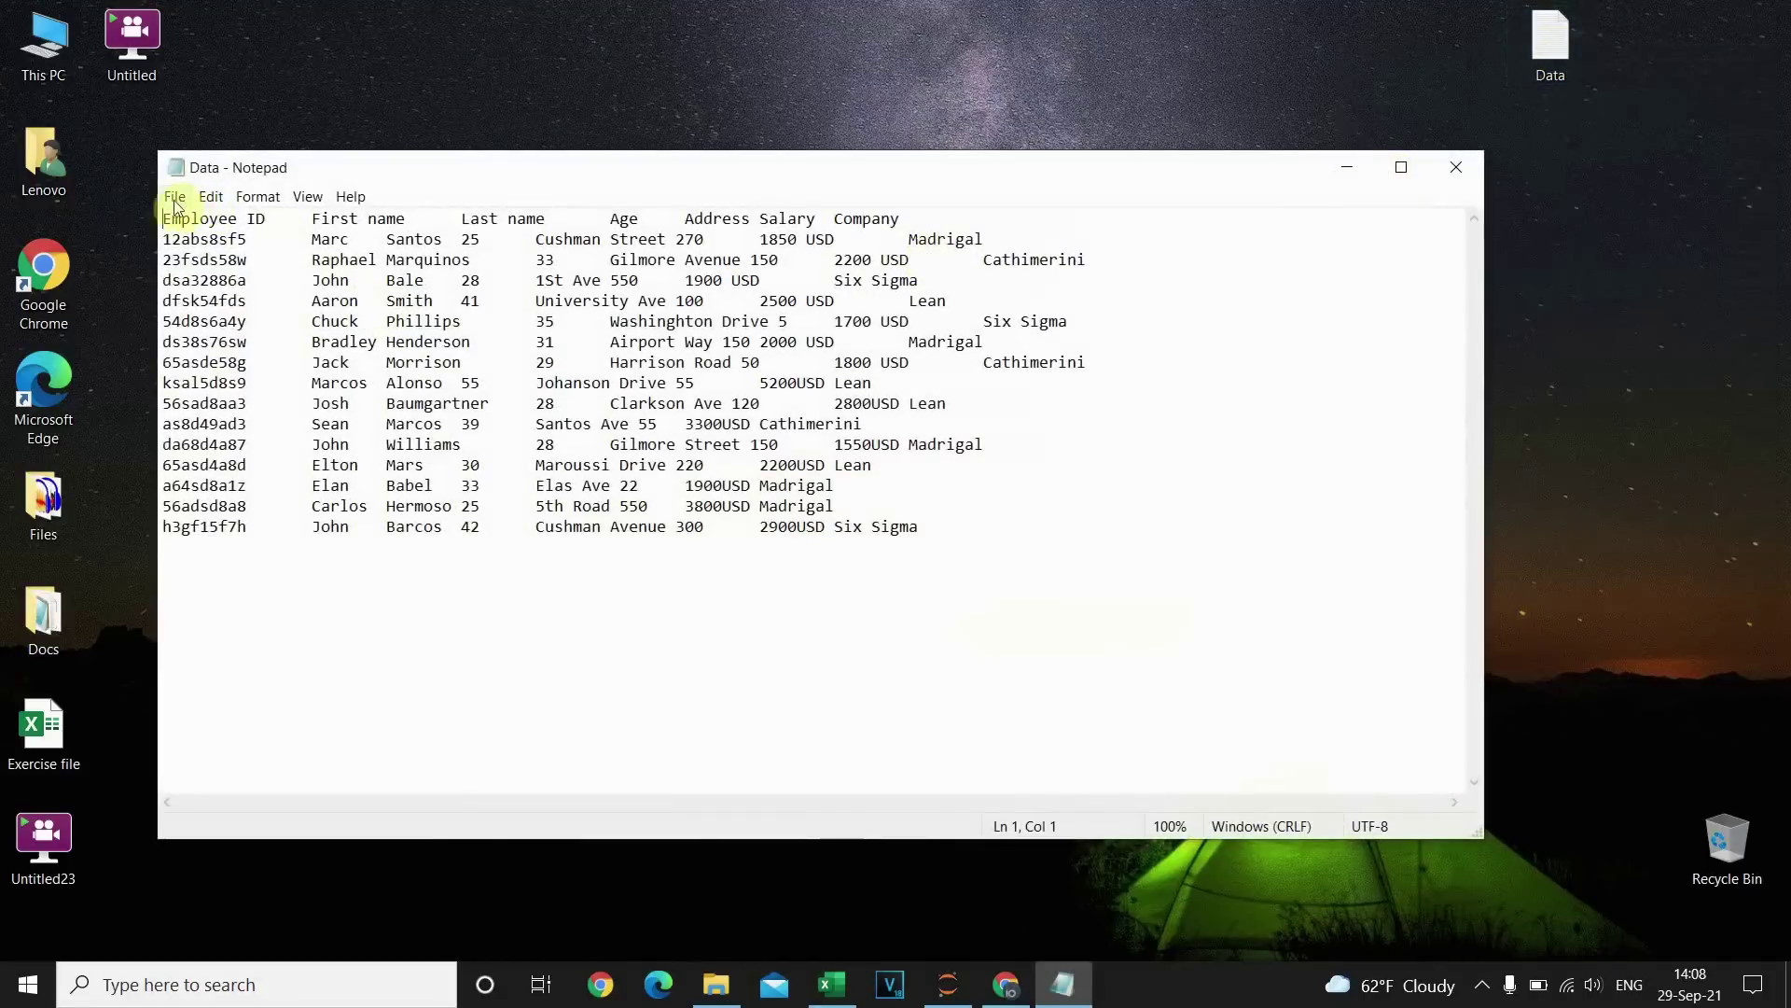
{"action": "left_click_drag", "start_coordinate": [163, 219], "coordinate": [947, 526]}
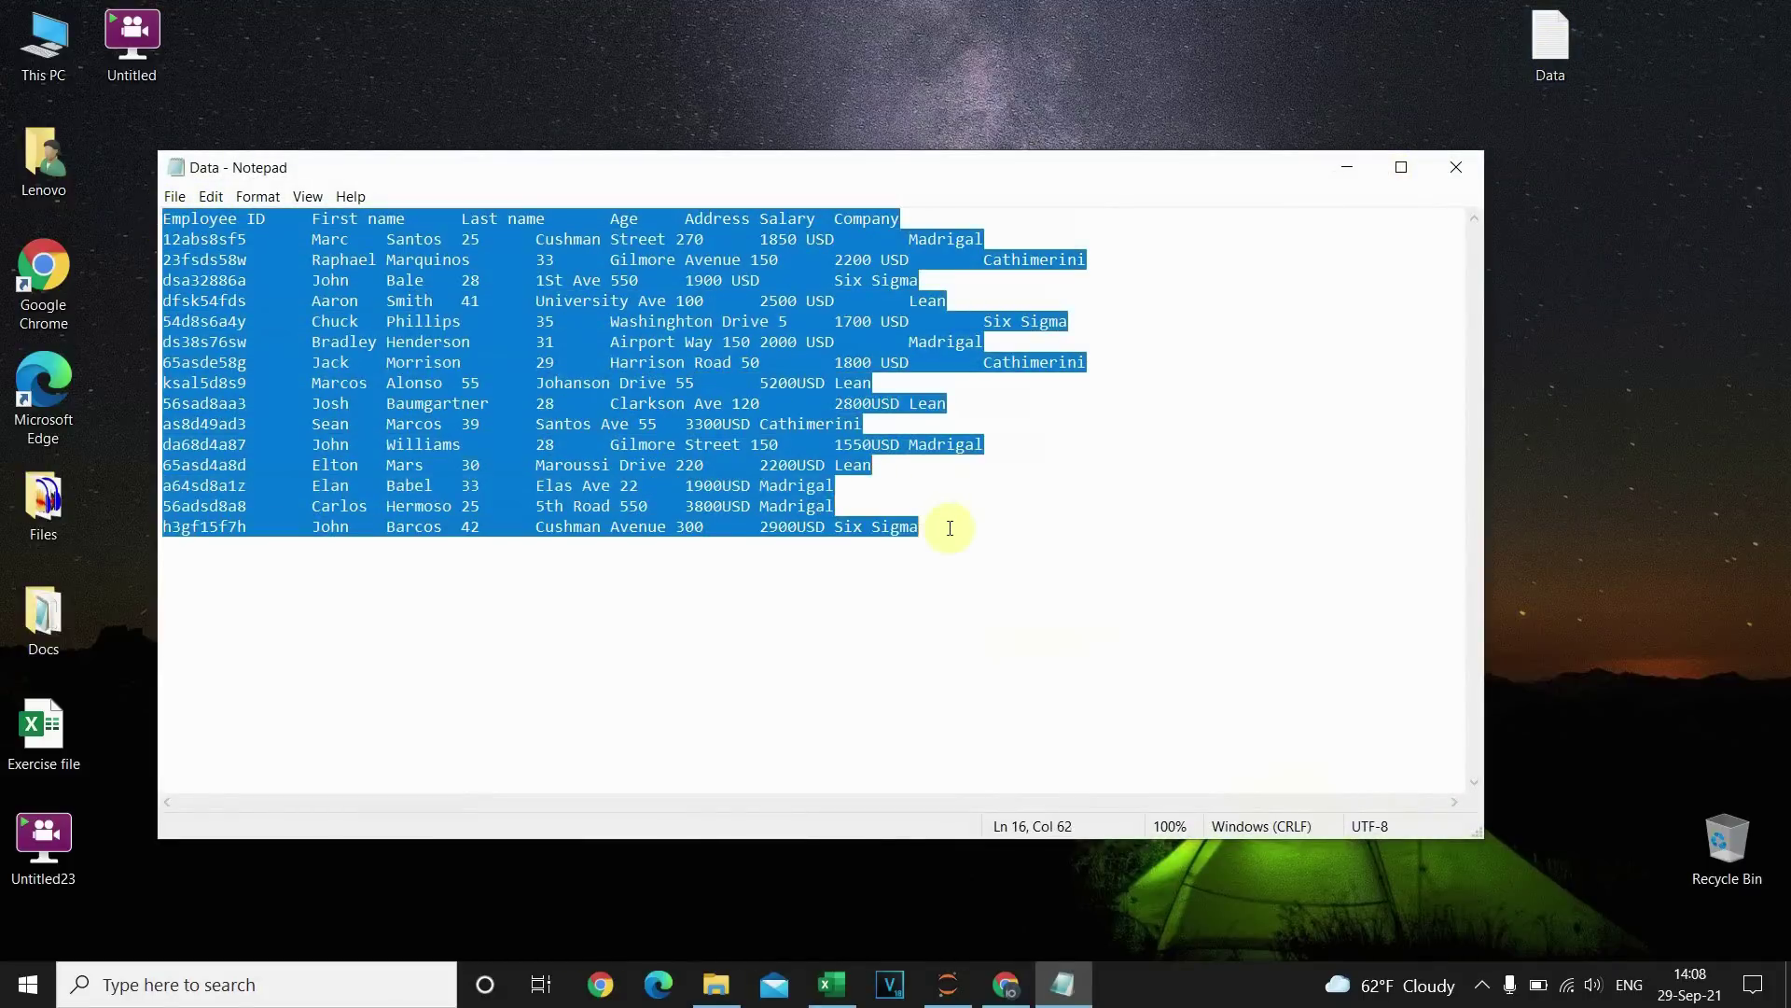
{"action": "left_click", "coordinate": [1460, 164]}
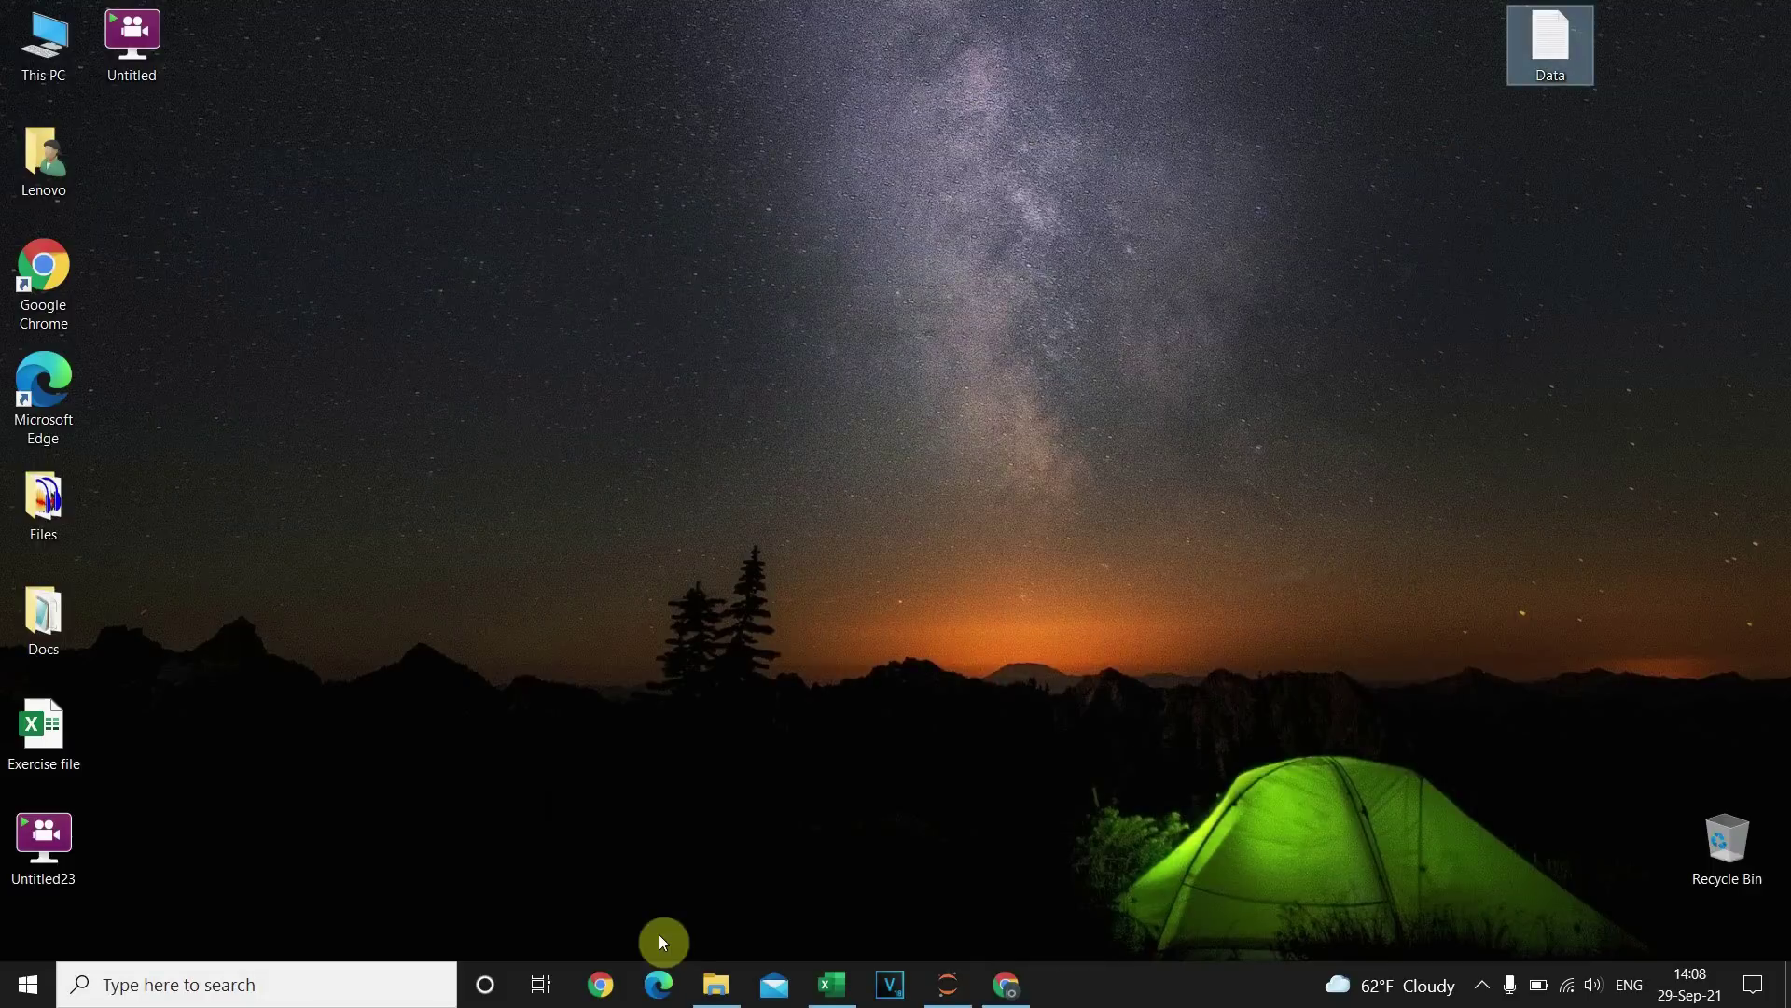
- Run pd.read_tabe("Desktop/Data.txt") in the notebook, which raises an AttributeError
{"action": "left_click", "coordinate": [1004, 985]}
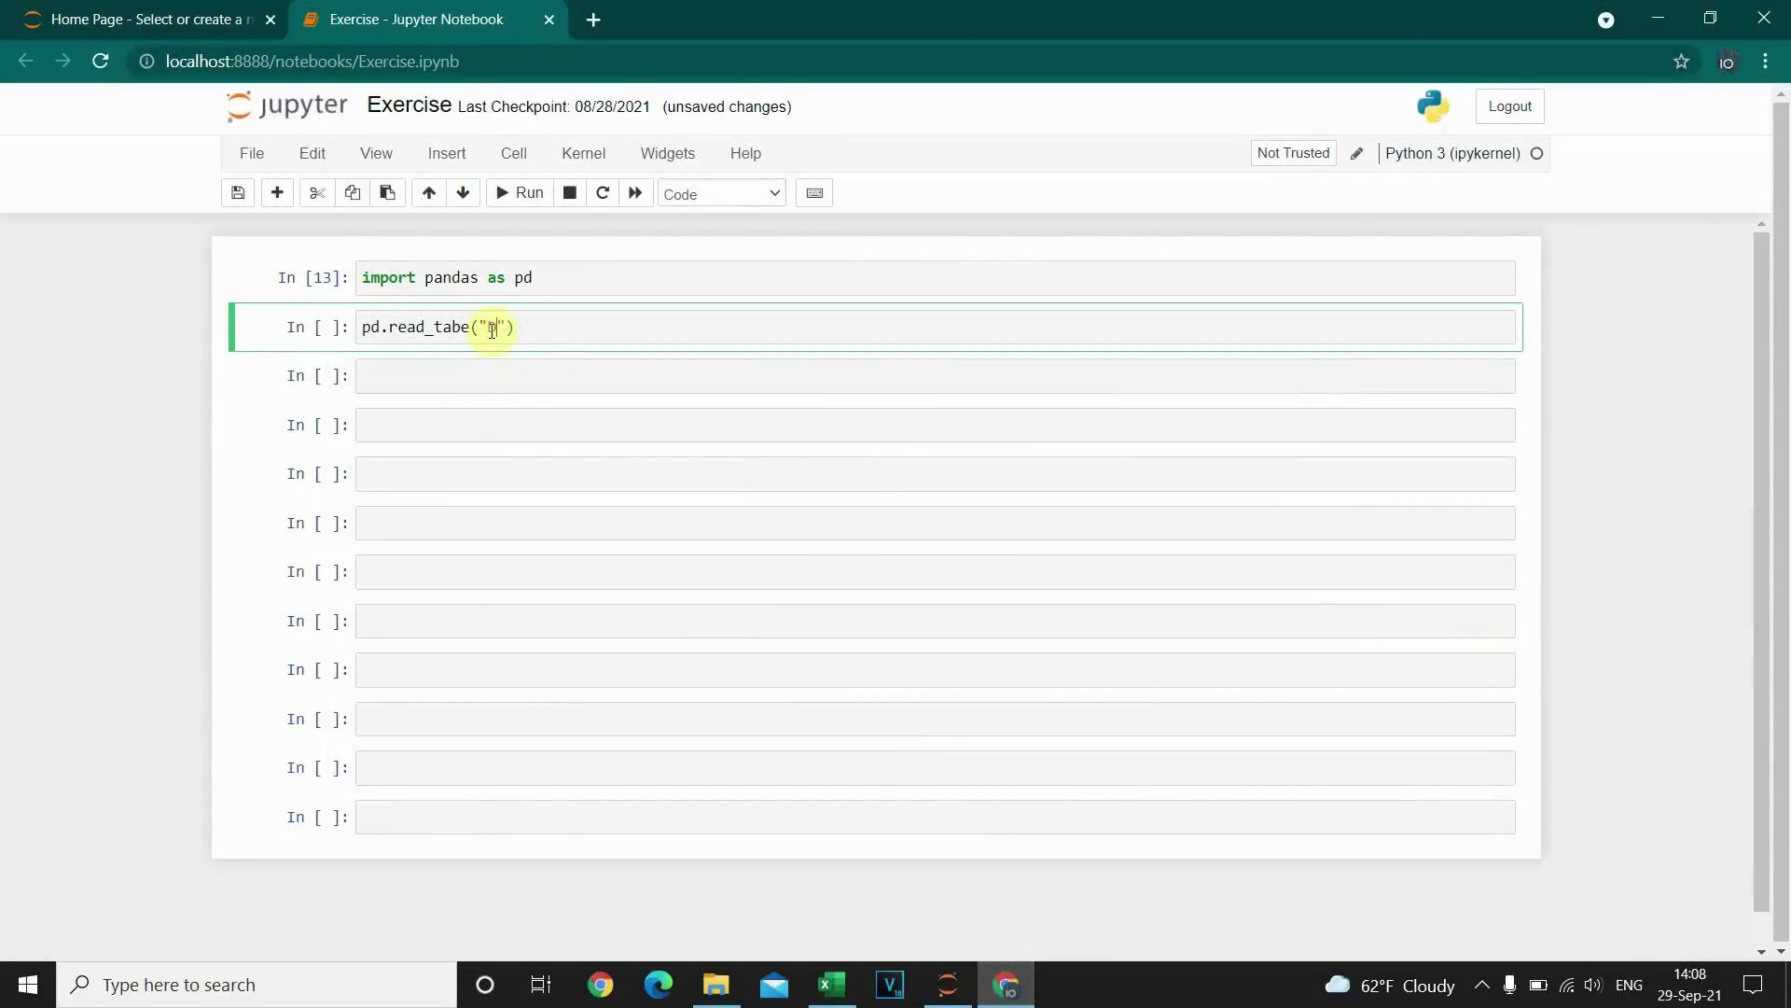
{"action": "type", "text": "Desktop"}
{"action": "type", "text": "/"}
{"action": "type", "text": "D"}
{"action": "type", "text": "ata."}
{"action": "type", "text": "tx"}
{"action": "type", "text": "t"}
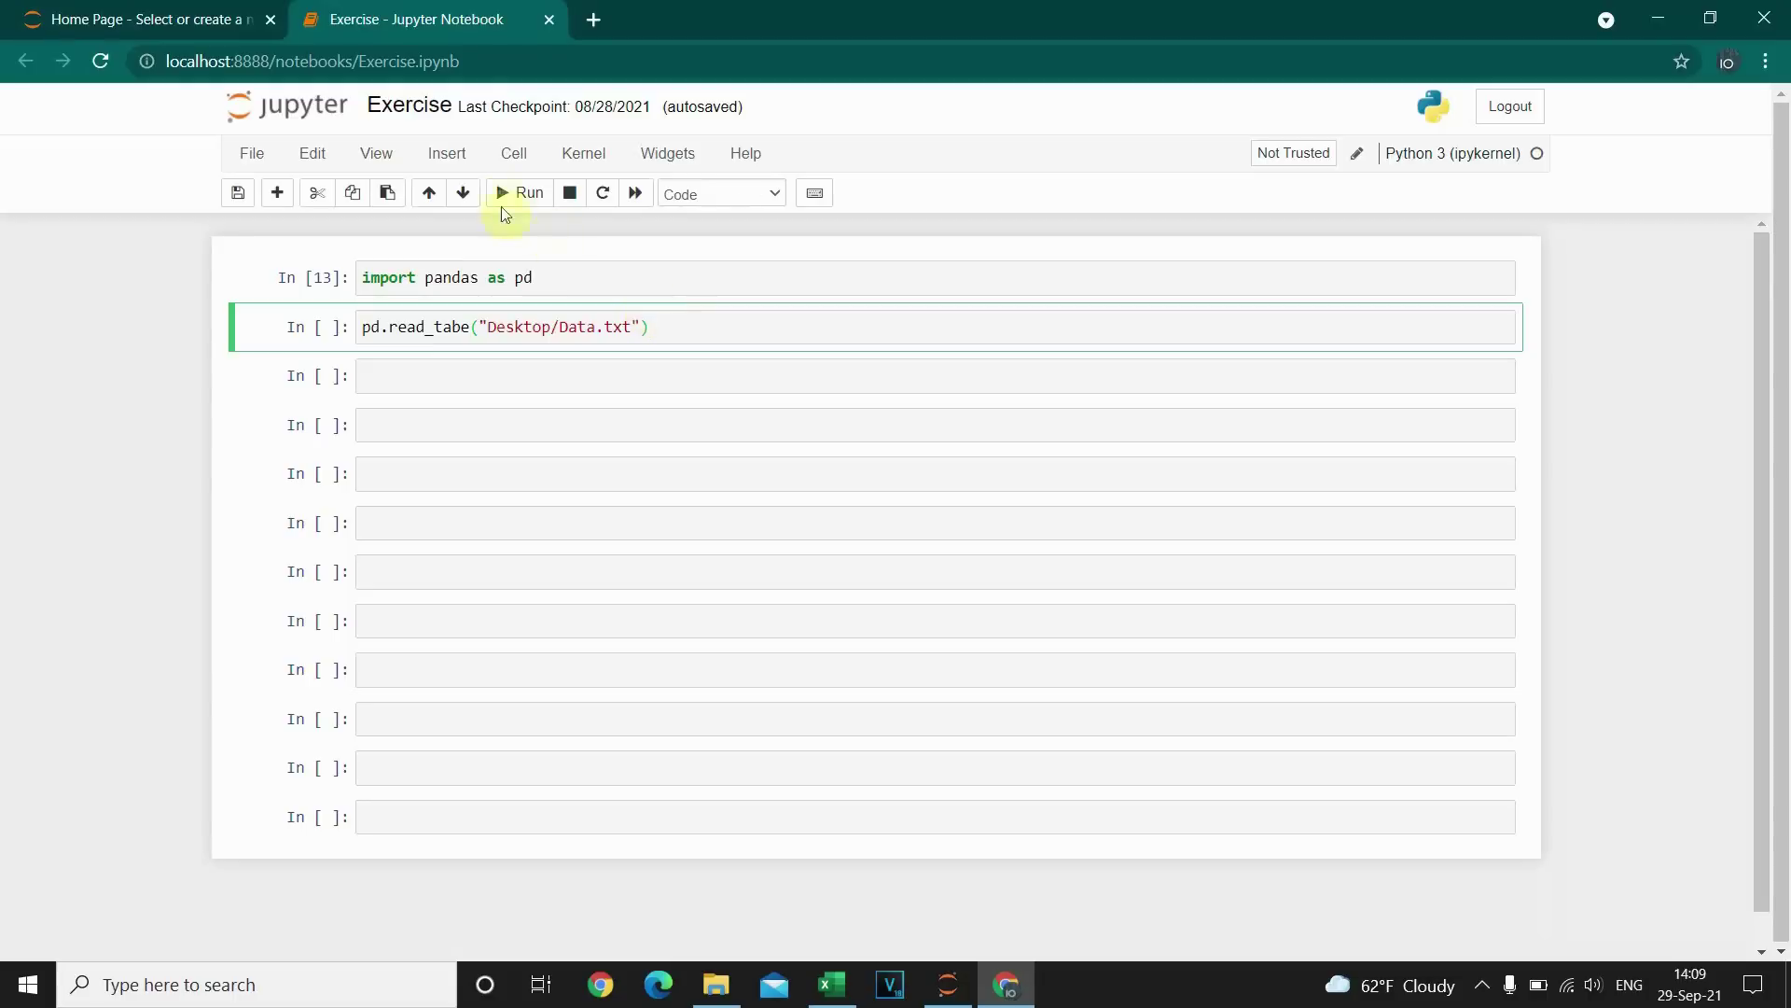
{"action": "left_click", "coordinate": [520, 197]}
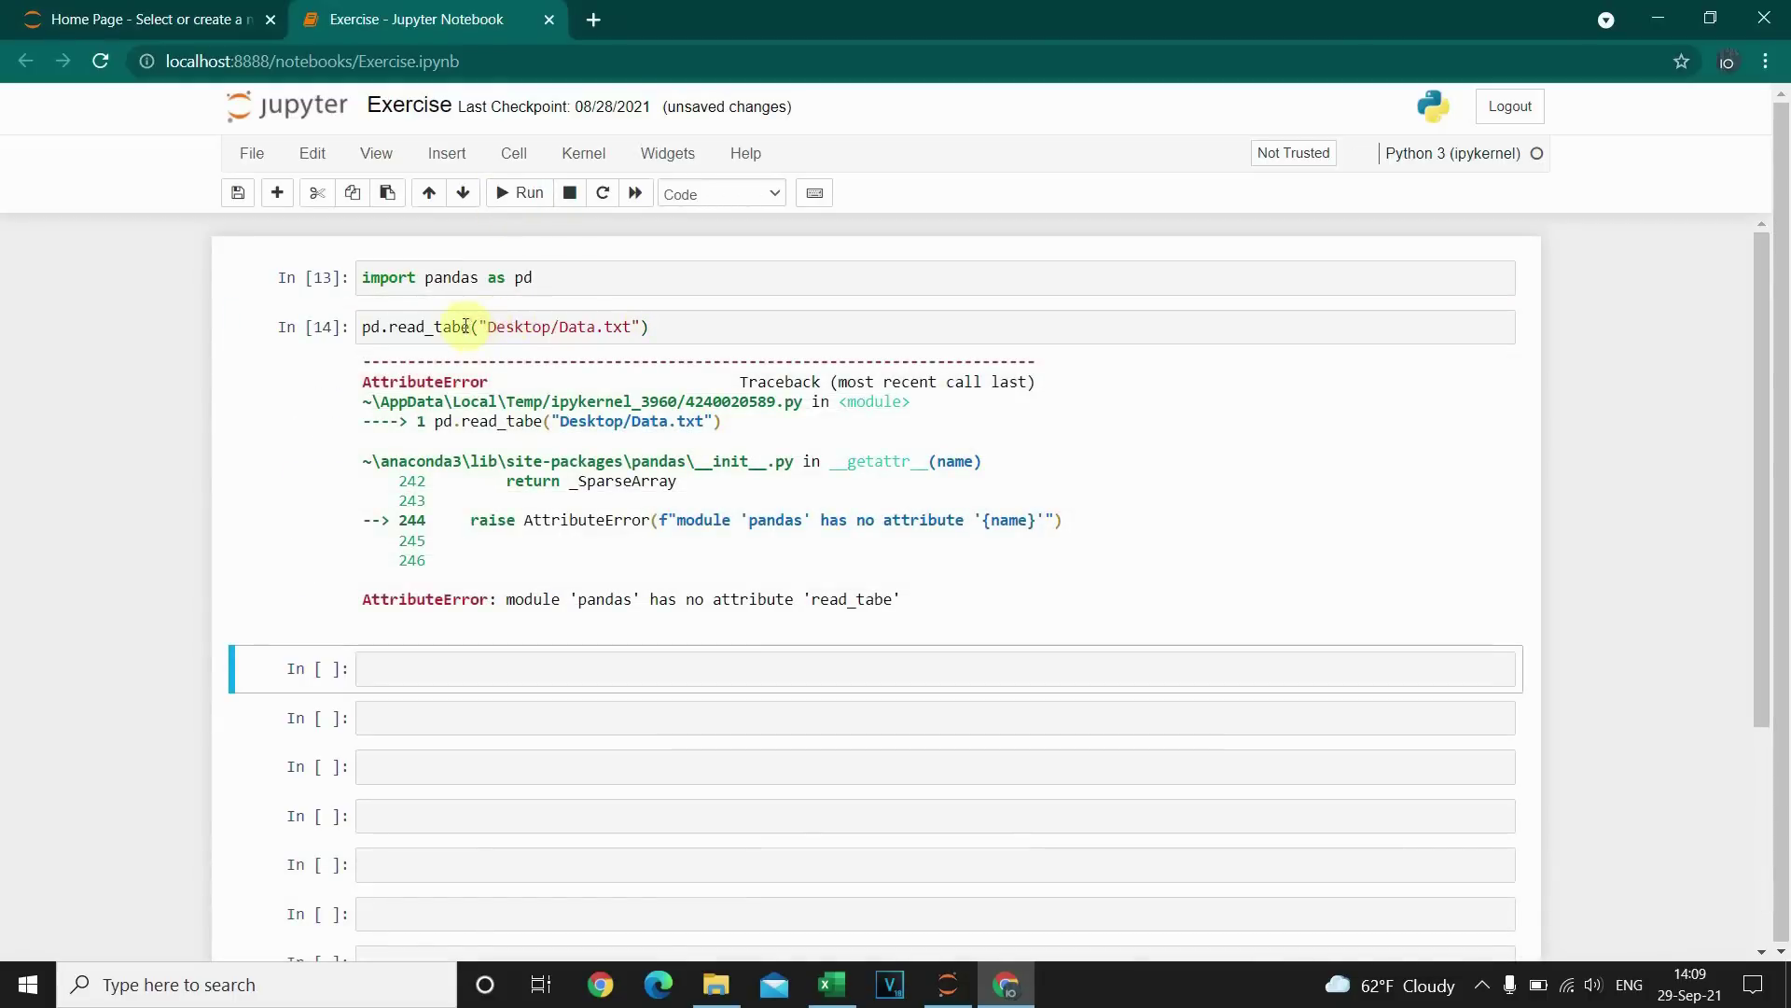
- Fix the call to pd.read_table("Desktop/Data.txt") and rerun it to show the 15-row employee table
{"action": "left_click", "coordinate": [463, 327]}
{"action": "type", "text": "l"}
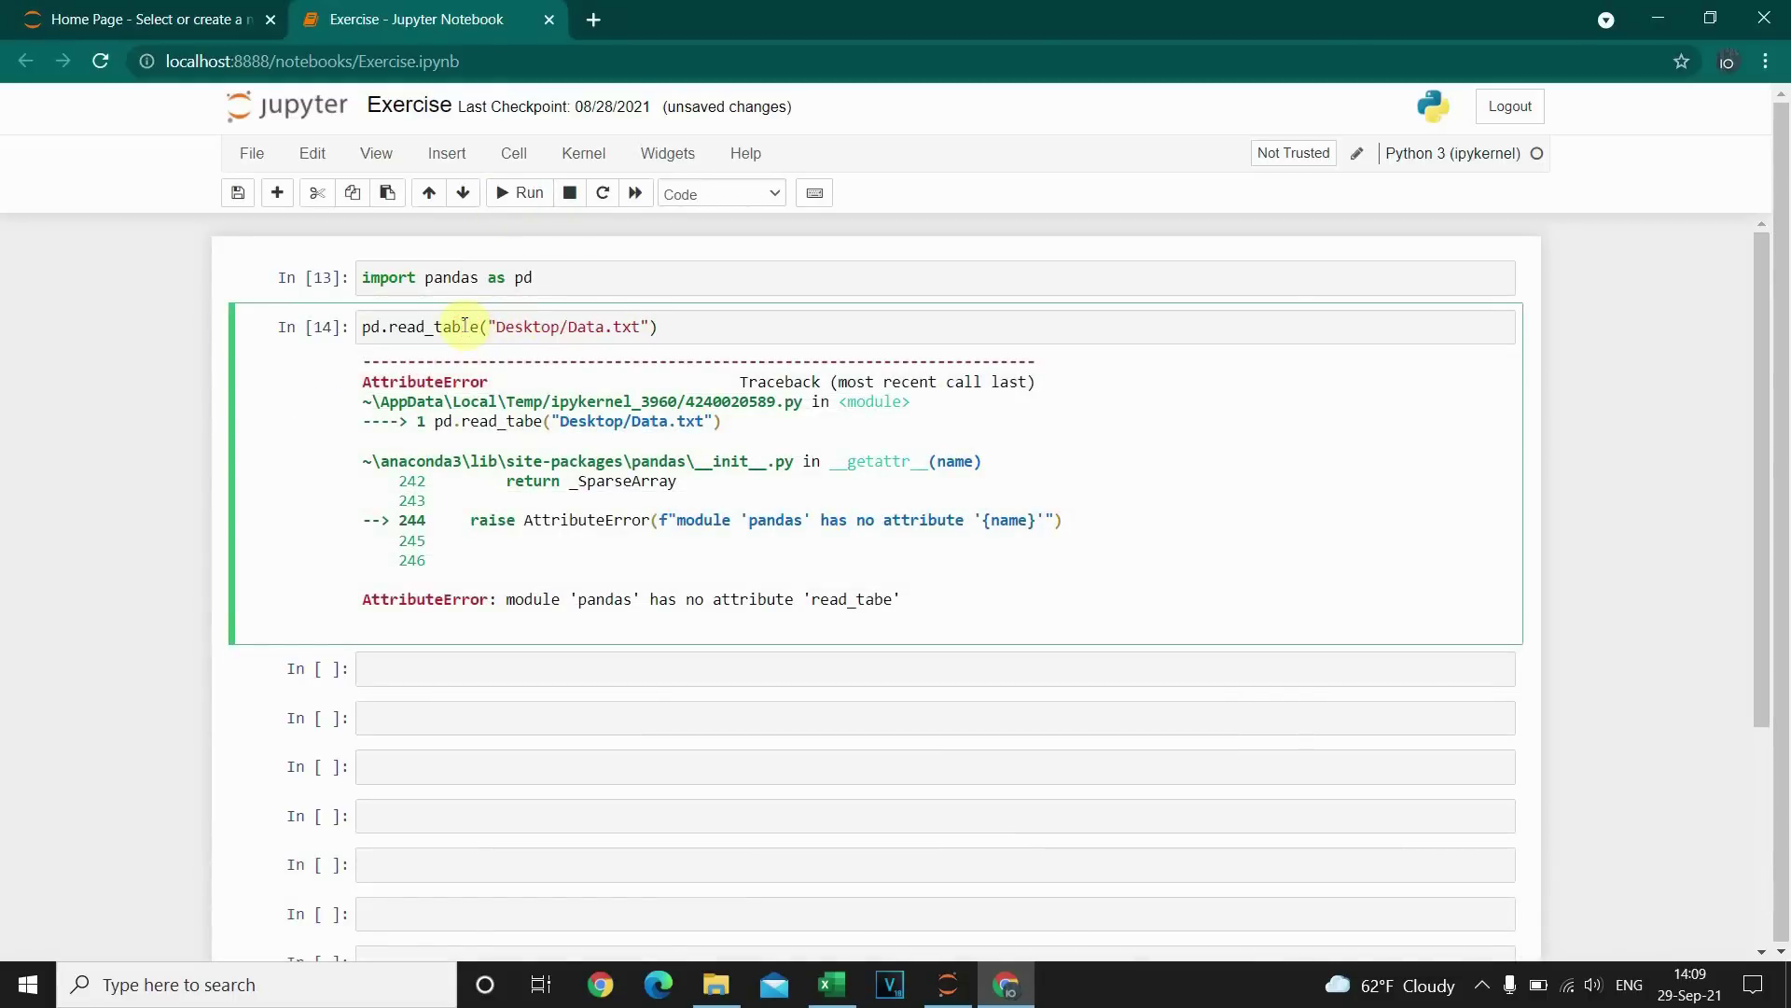
{"action": "left_click", "coordinate": [520, 193]}
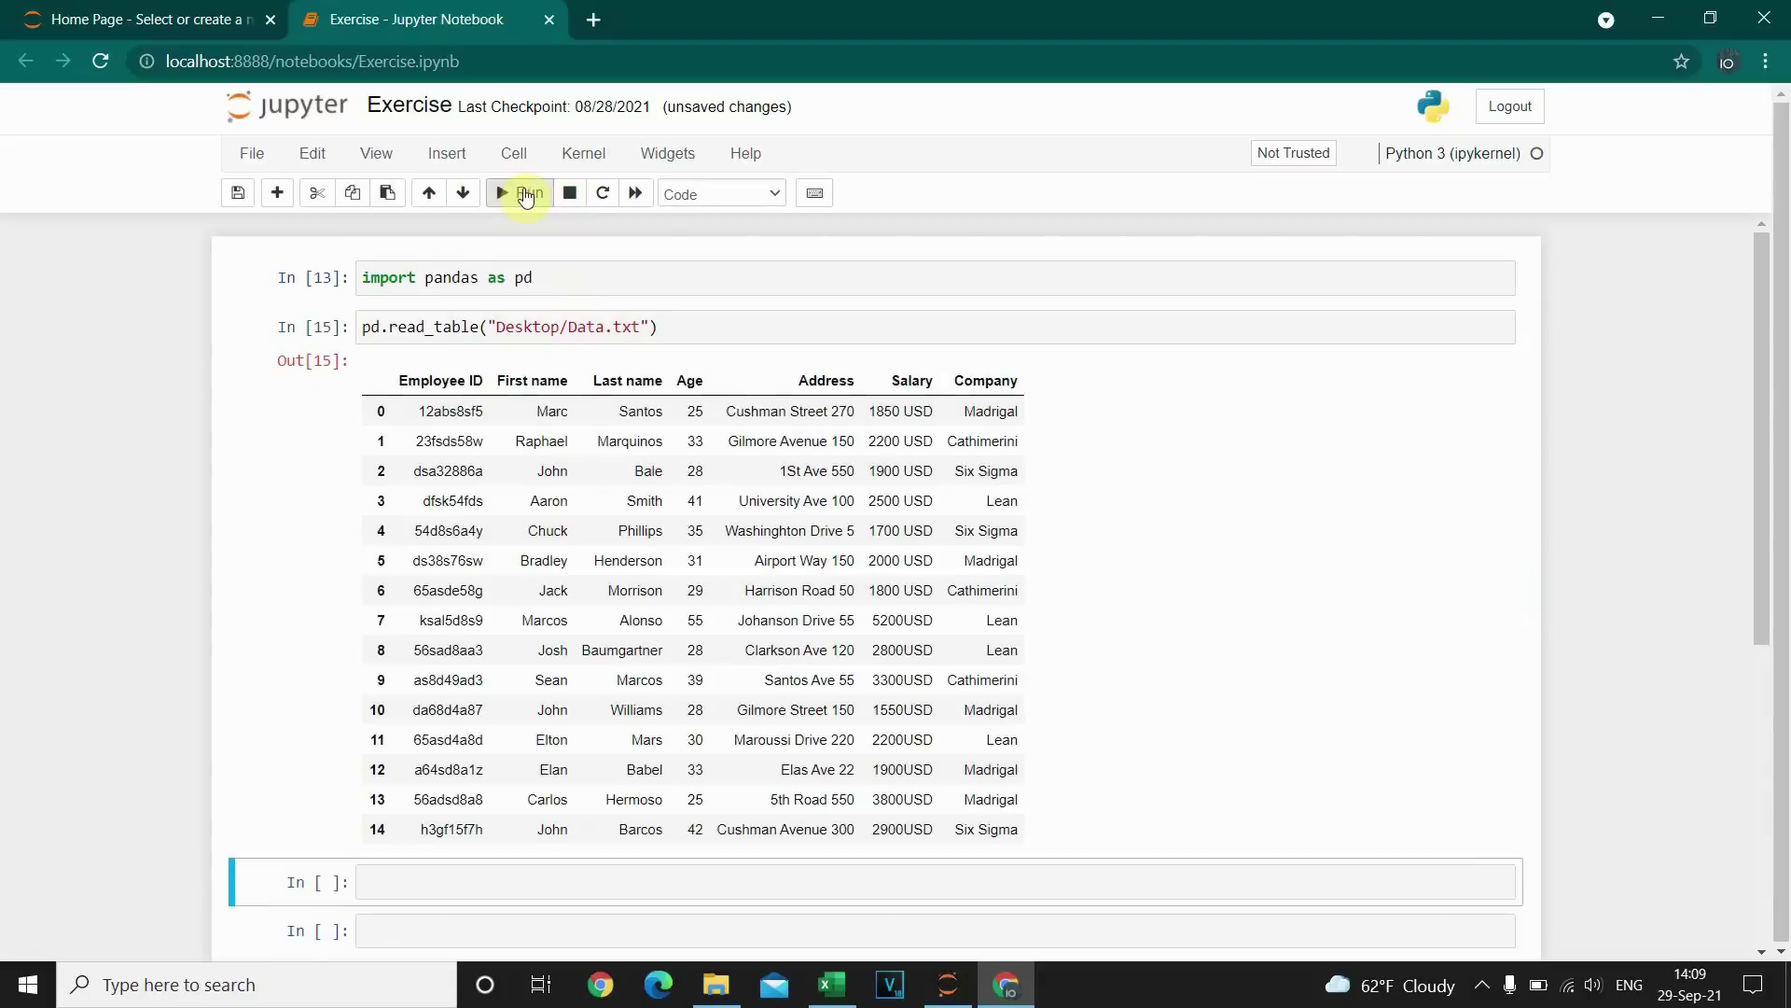